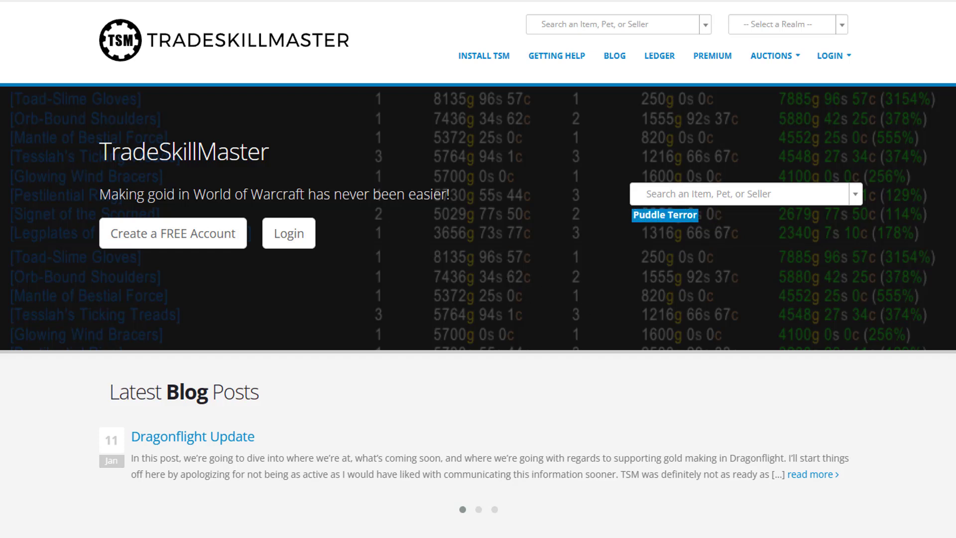
# Step: Start a free TSM account registration and review the Register form
pyautogui.click(177, 243)
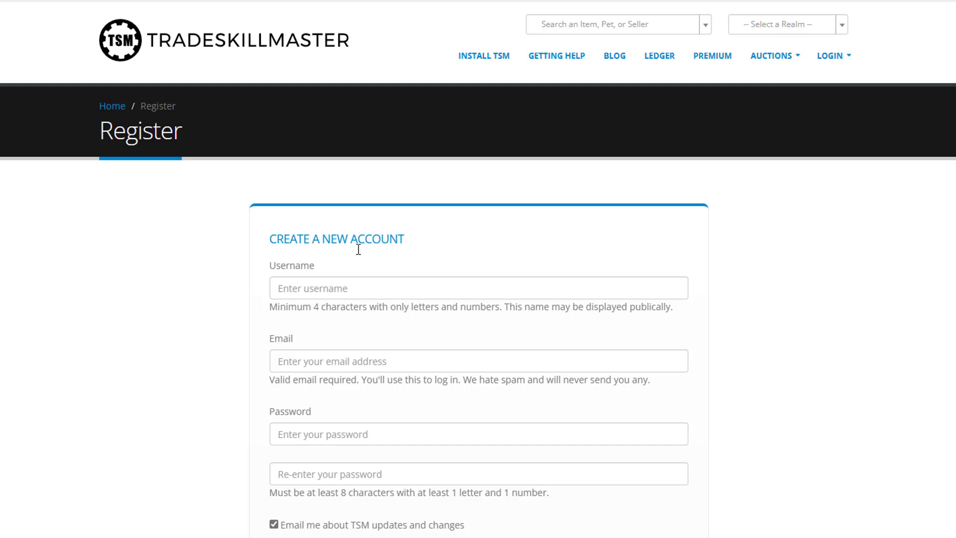
pyautogui.scroll(-1, 449, 234)
pyautogui.scroll(-5, 447, 234)
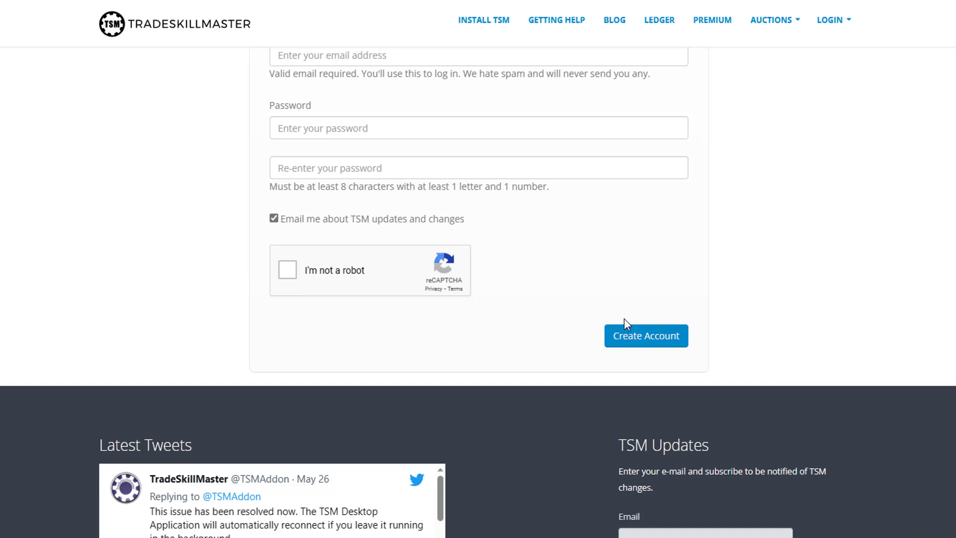
pyautogui.scroll(3, 622, 312)
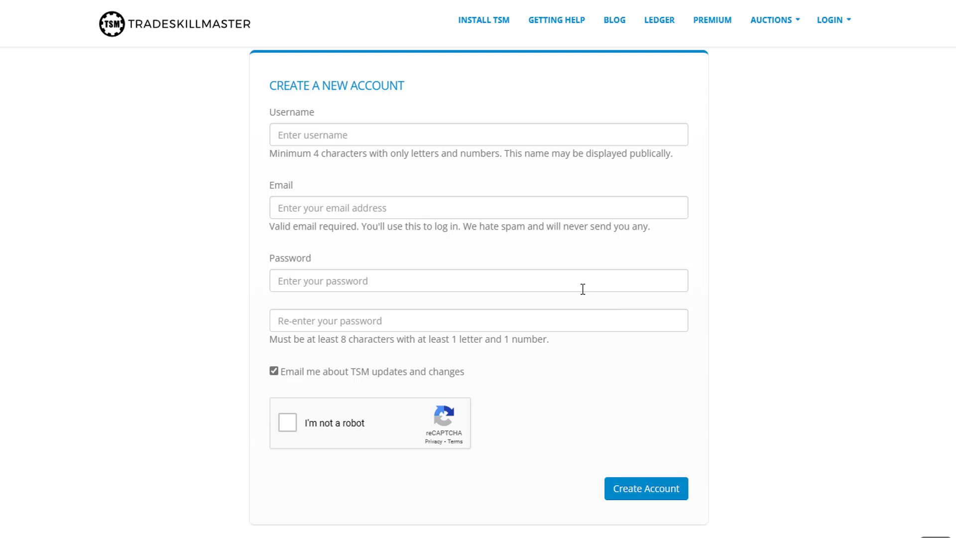
pyautogui.scroll(3, 582, 289)
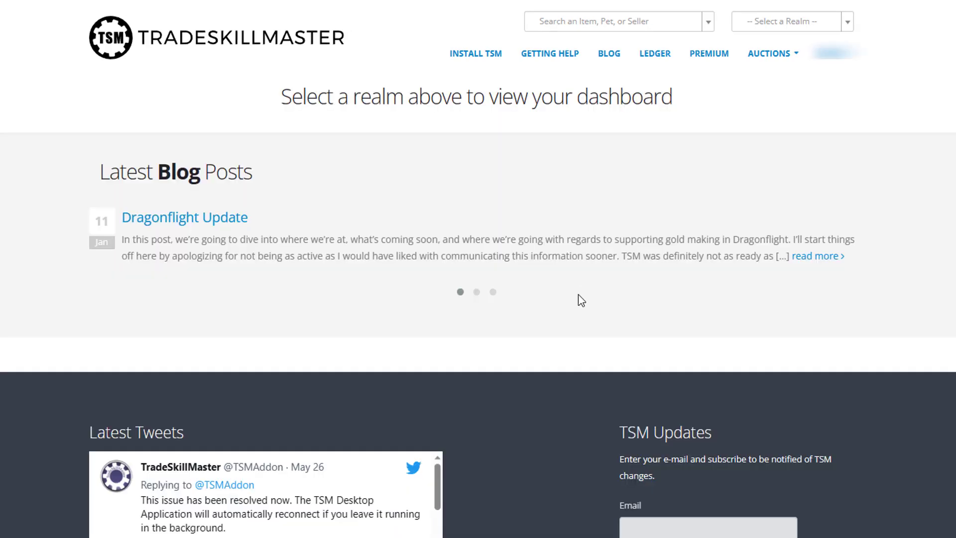
# Step: Go to the Install TSM downloads page and find the TSM App section for Windows
pyautogui.click(469, 63)
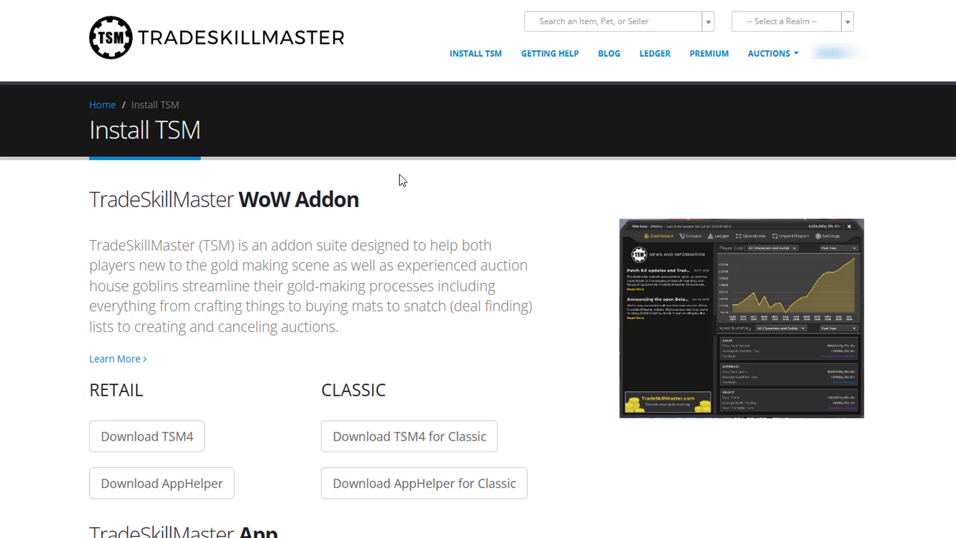
pyautogui.scroll(-6, 403, 177)
pyautogui.scroll(3, 401, 174)
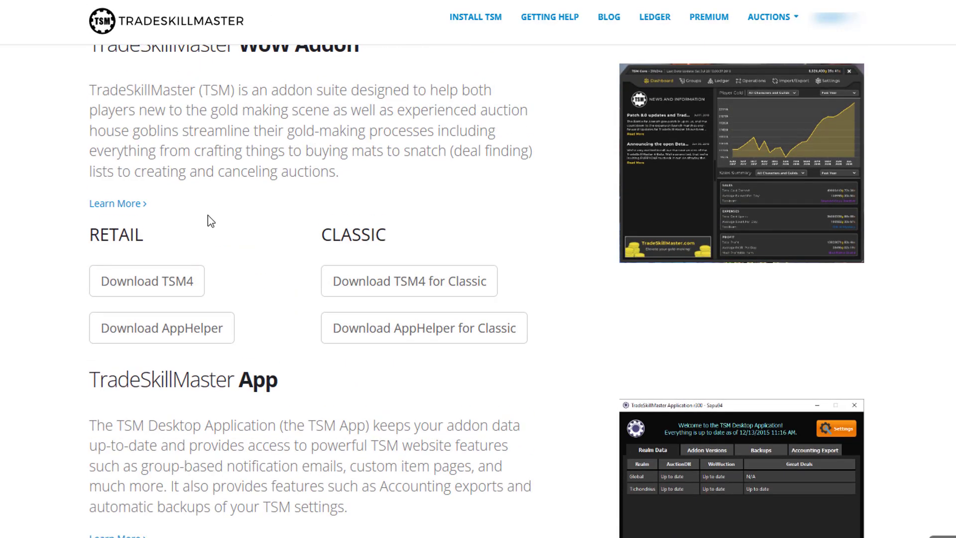
pyautogui.scroll(3, 211, 217)
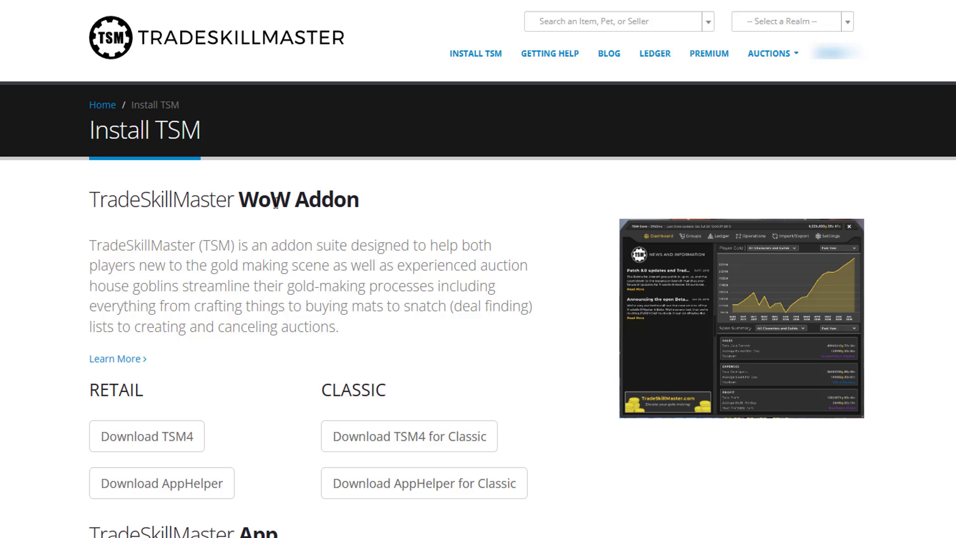
pyautogui.scroll(-3, 341, 199)
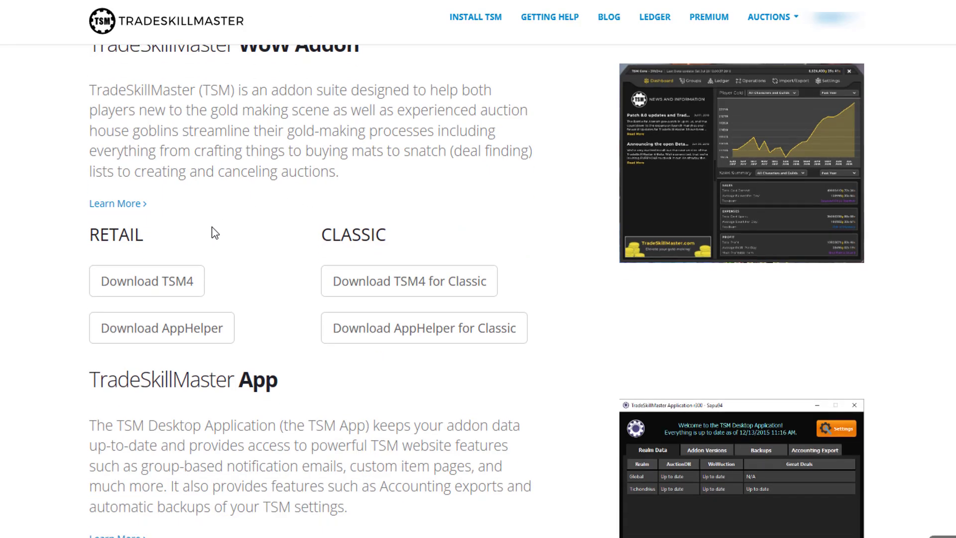
pyautogui.scroll(-3, 218, 327)
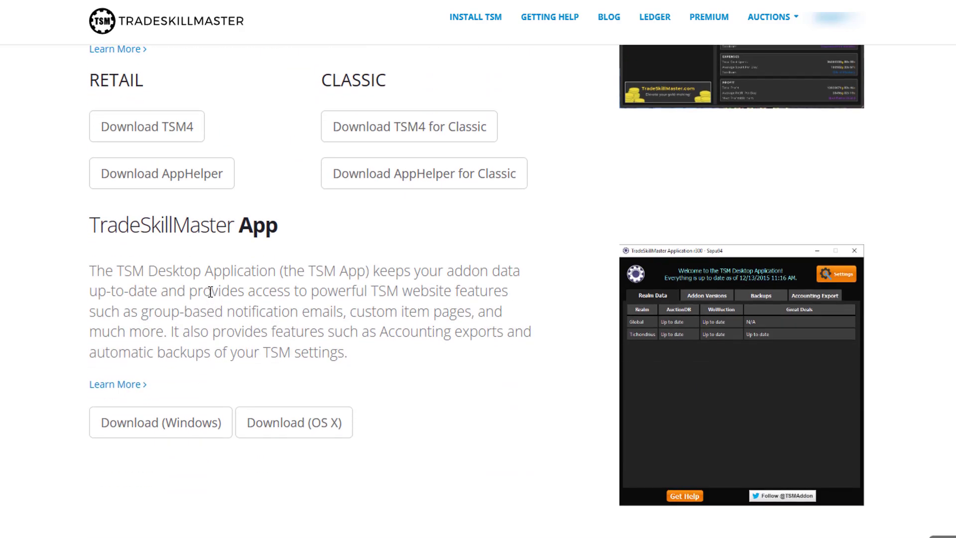
pyautogui.scroll(3, 219, 295)
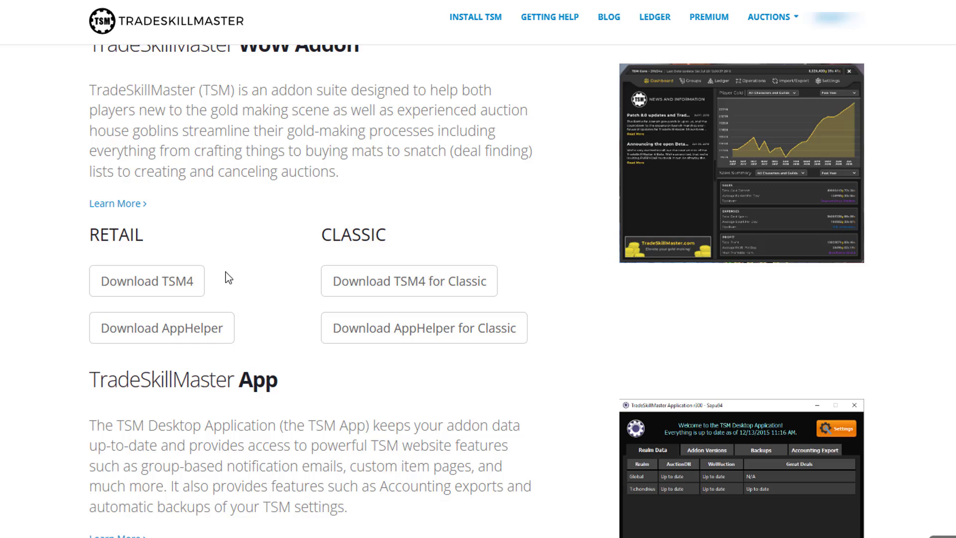
pyautogui.scroll(-3, 224, 272)
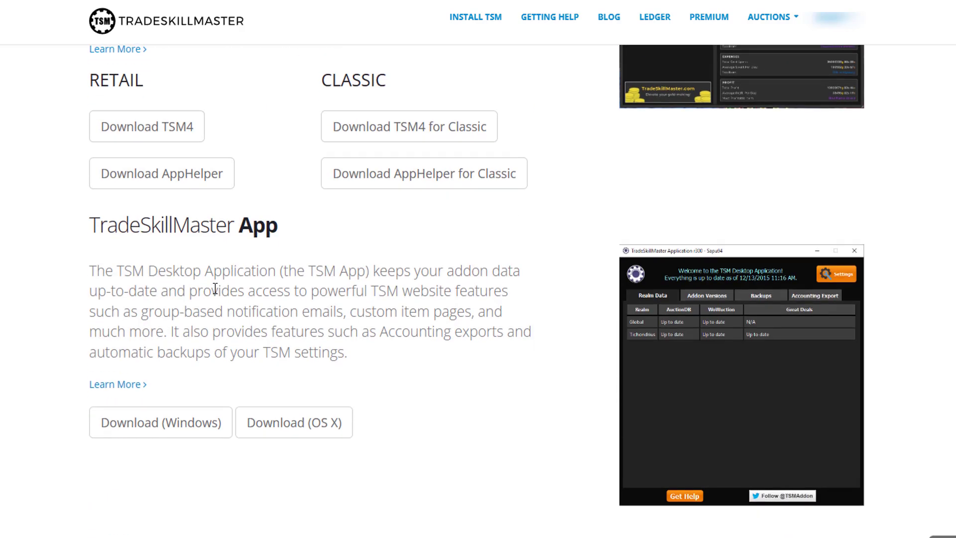
pyautogui.scroll(-3, 220, 288)
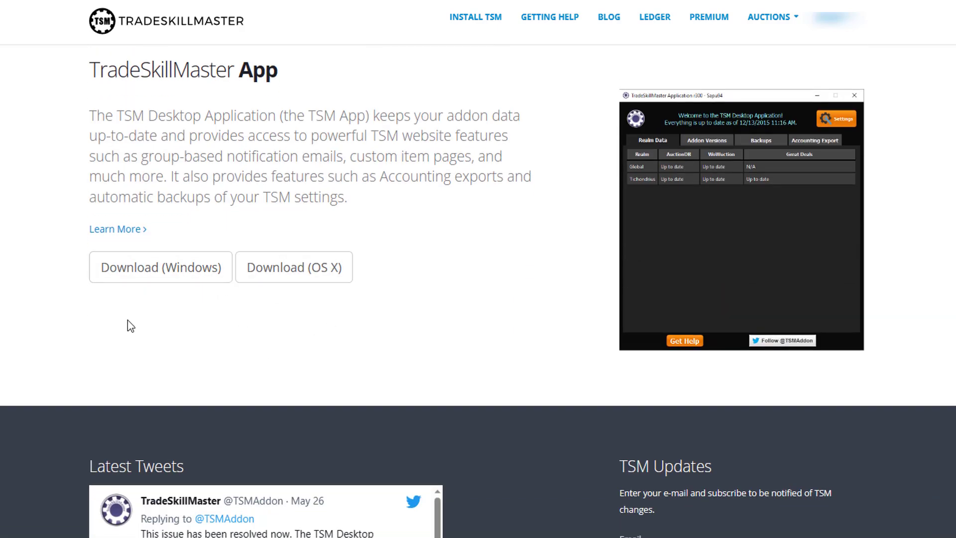
pyautogui.scroll(2, 248, 180)
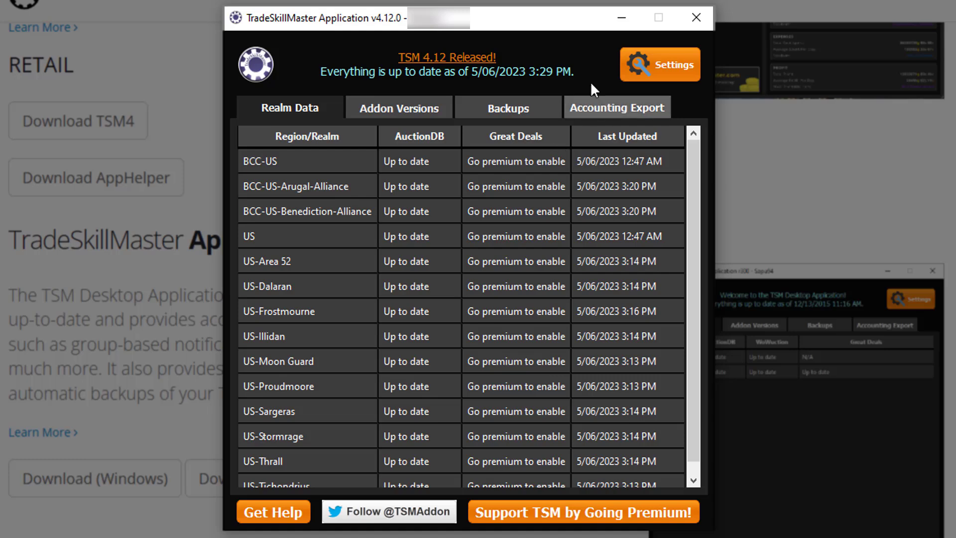
pyautogui.click(644, 62)
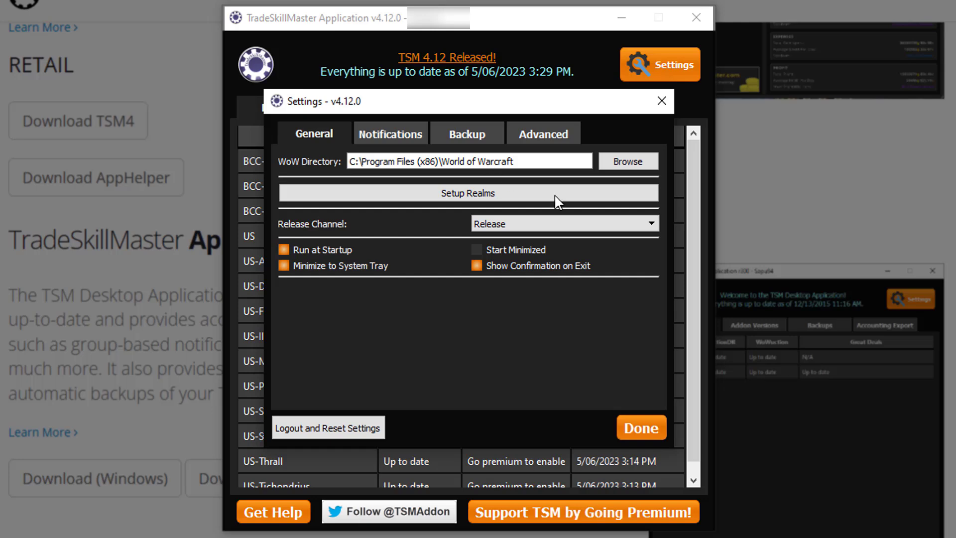
pyautogui.click(641, 427)
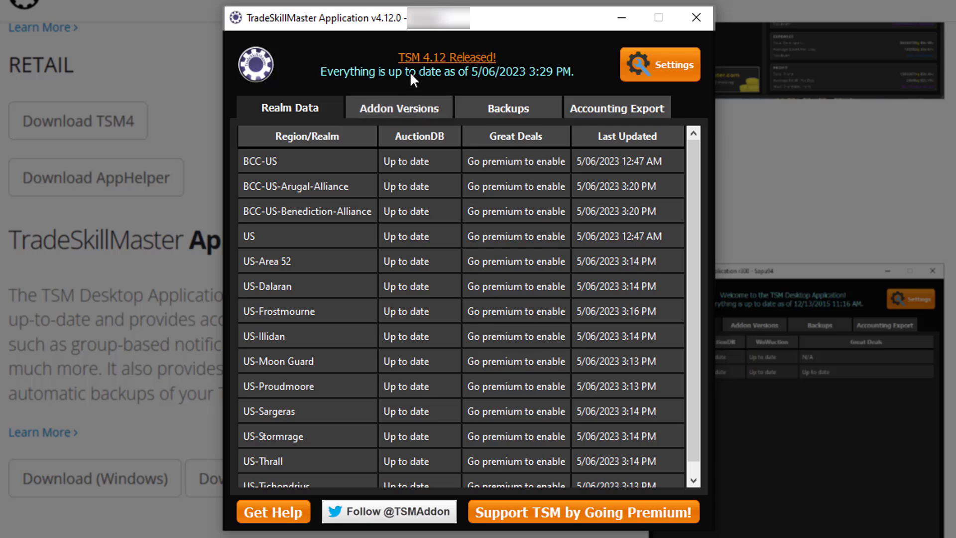
# Step: Review the installed addon versions in the desktop app, then return to Realm Data
pyautogui.click(379, 107)
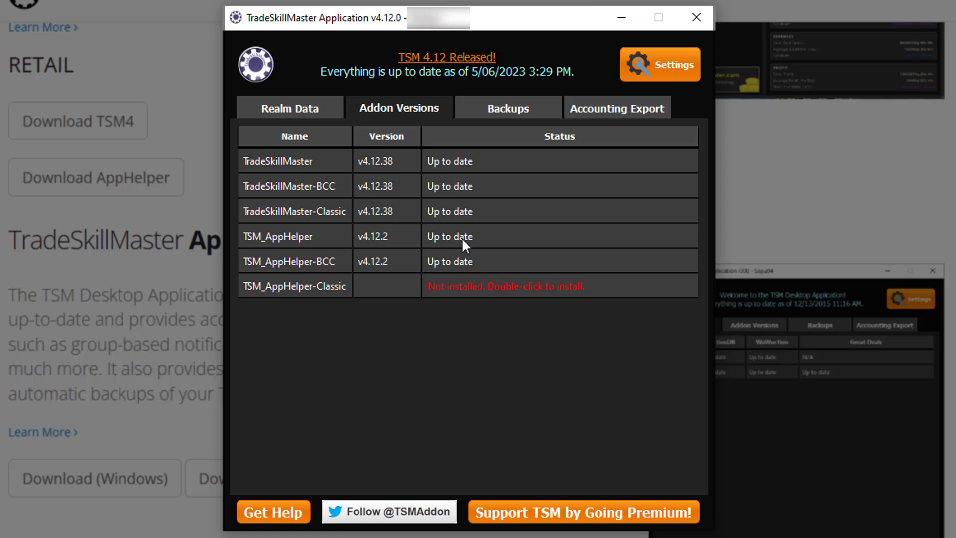
pyautogui.hotkey('ctrl', 'shift', 'Tab')
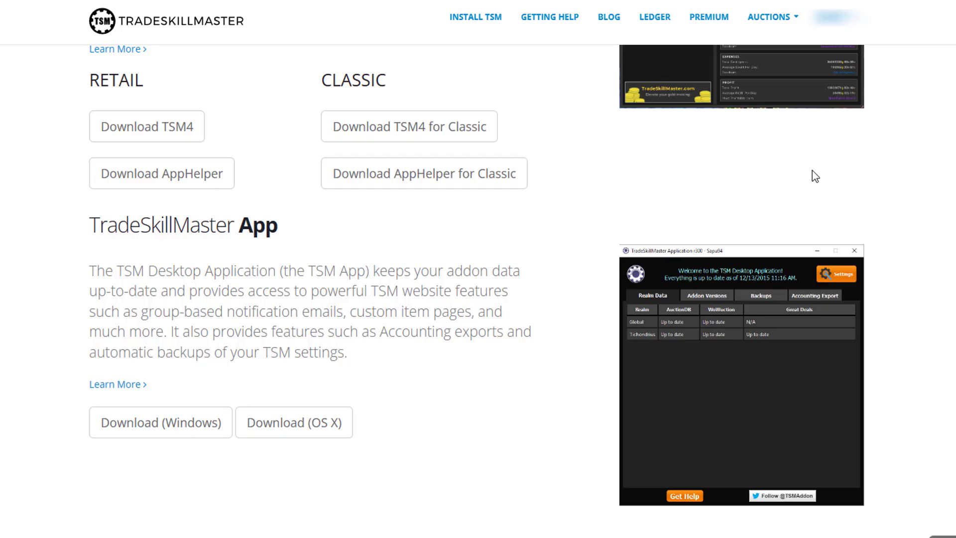
# Step: Go to the Realm Selection page from the signed-in account menu
pyautogui.scroll(6, 819, 175)
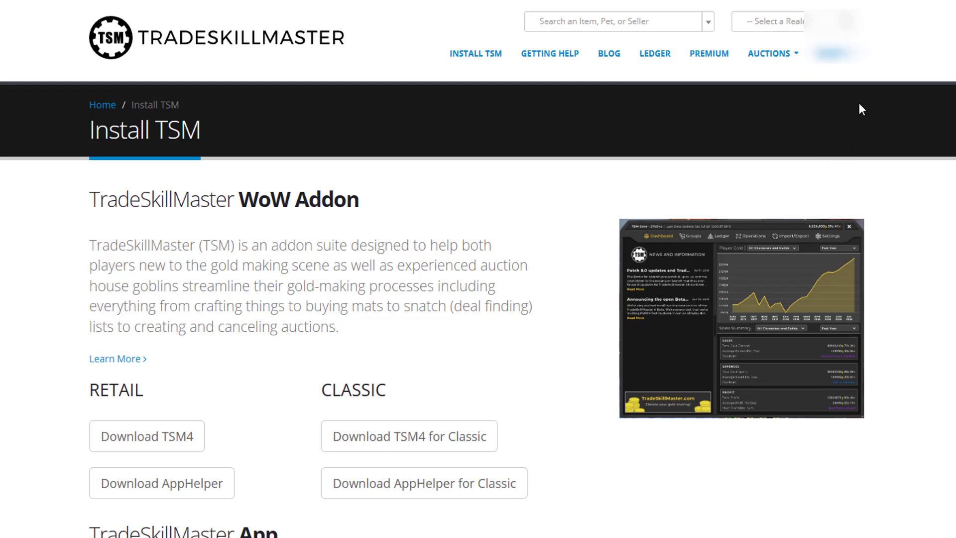
pyautogui.click(843, 59)
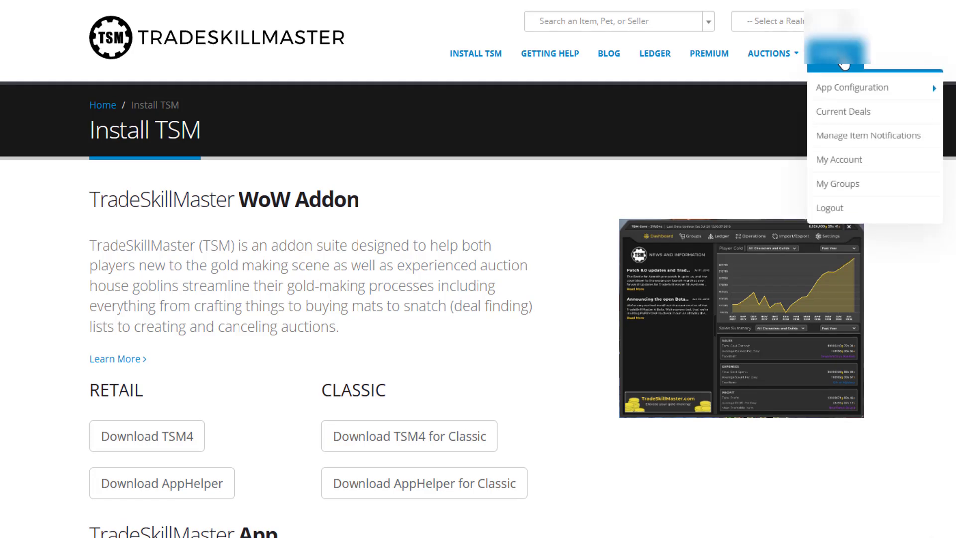
pyautogui.moveTo(847, 92)
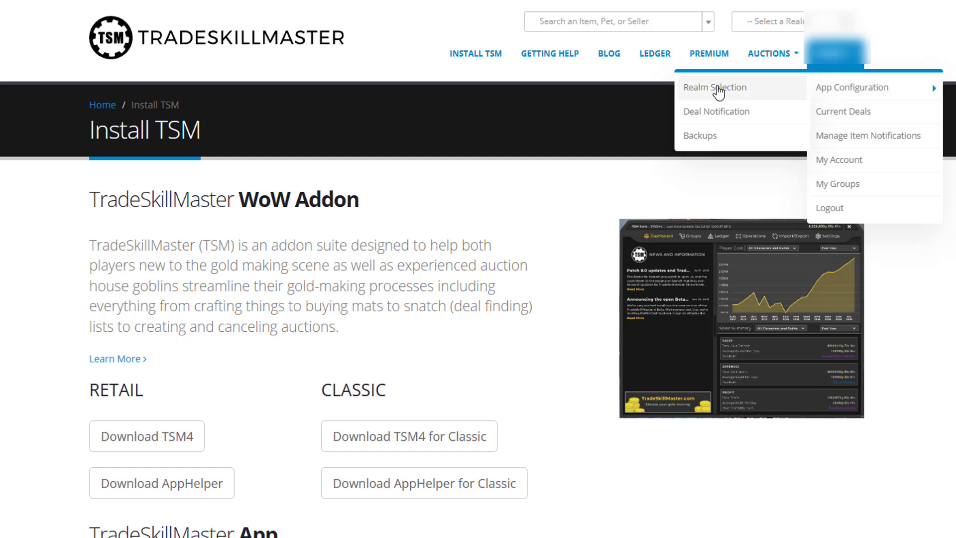
pyautogui.click(717, 92)
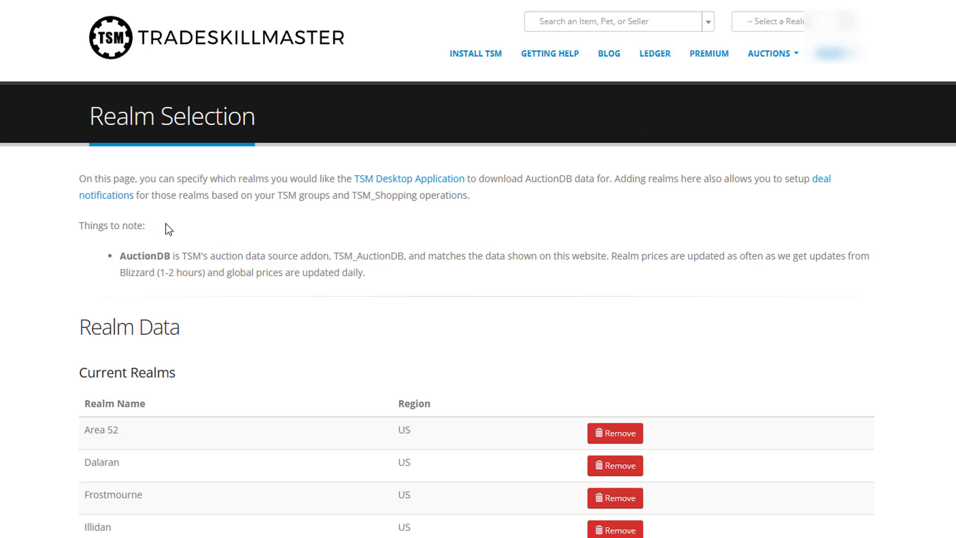
# Step: Look through the ten chosen US realms in the Current Realms list
pyautogui.scroll(-9, 167, 227)
pyautogui.scroll(-3, 186, 229)
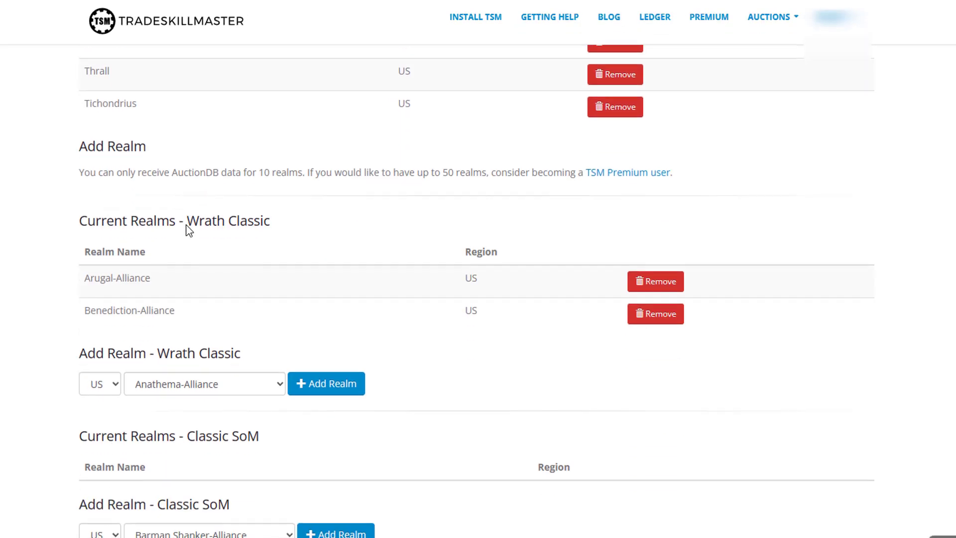
pyautogui.scroll(3, 166, 372)
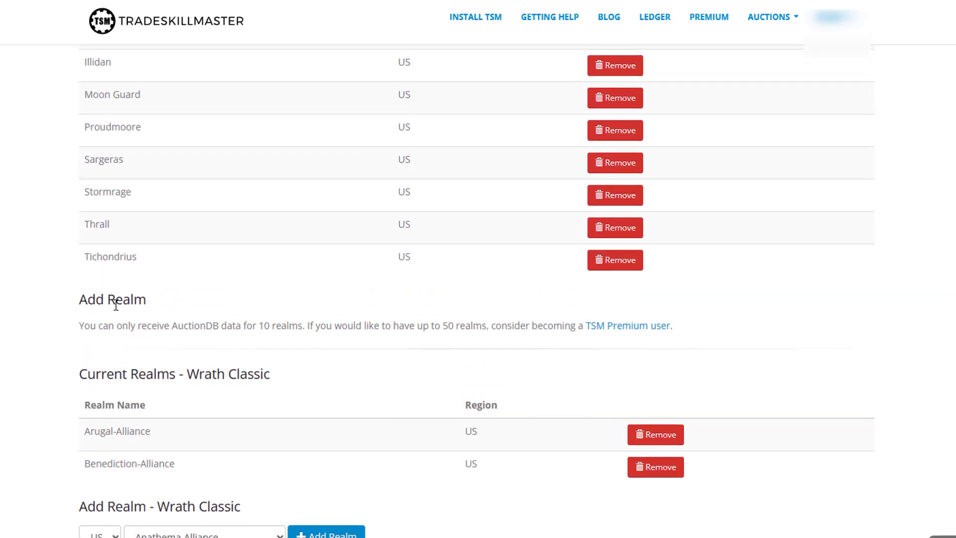
pyautogui.scroll(3, 171, 294)
pyautogui.scroll(-6, 231, 254)
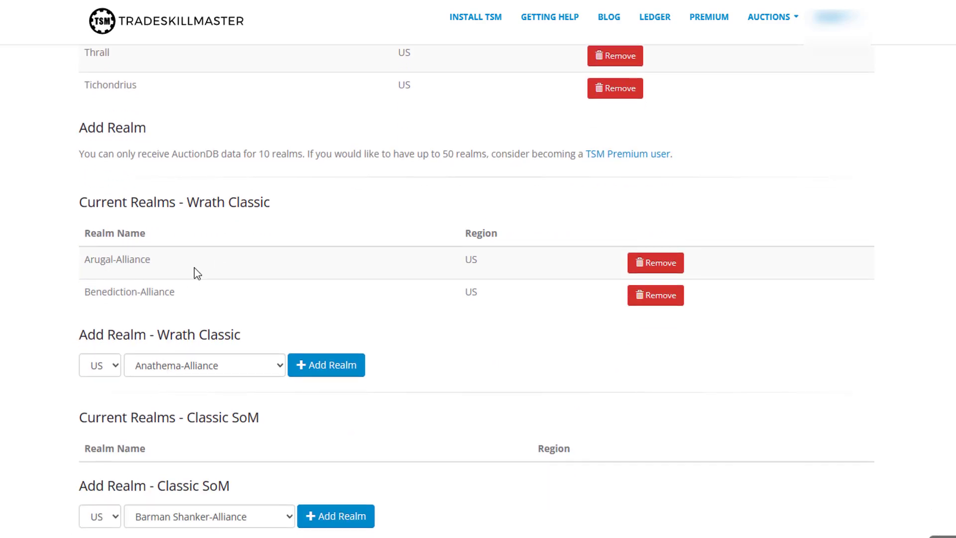
pyautogui.scroll(-3, 232, 209)
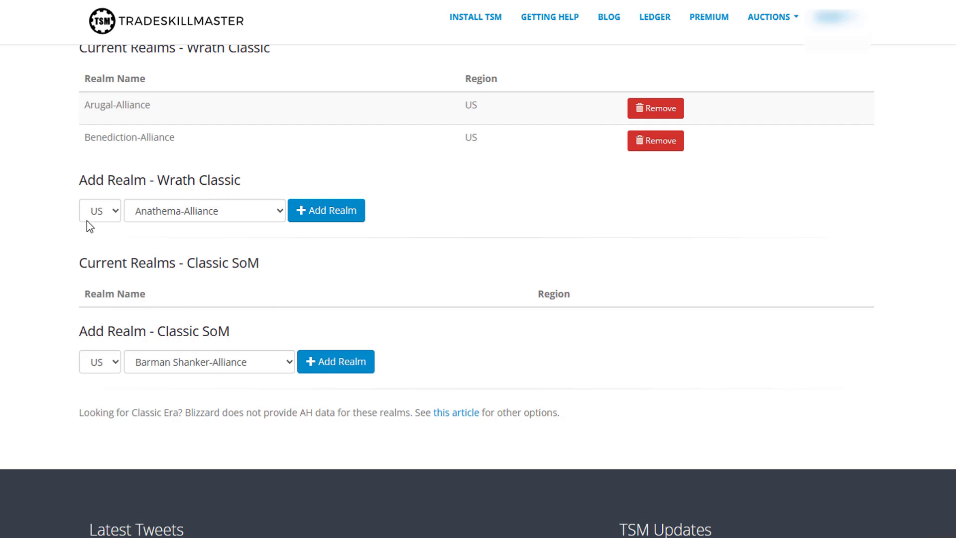
# Step: Check the region stays US and view the Wrath Classic realm list without changes
pyautogui.click(105, 216)
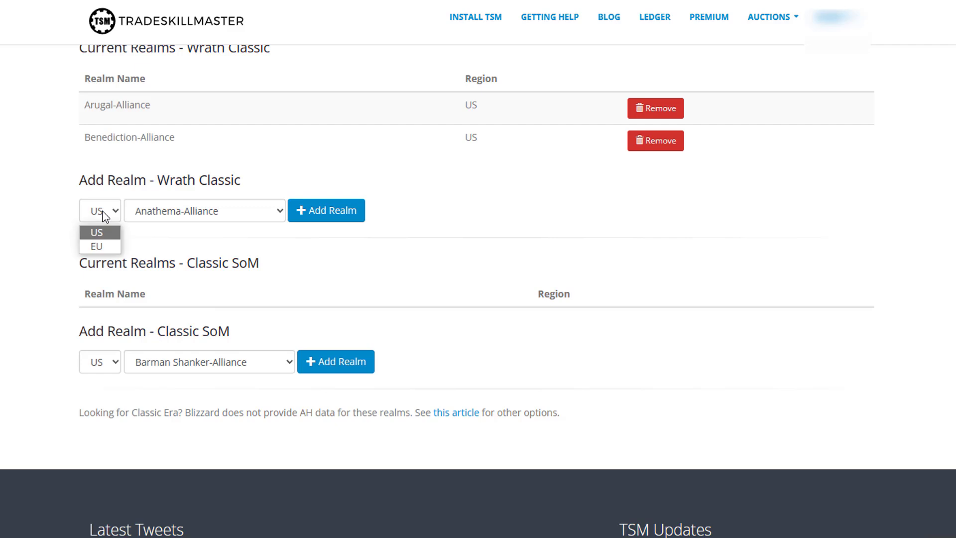
pyautogui.click(105, 215)
pyautogui.click(213, 216)
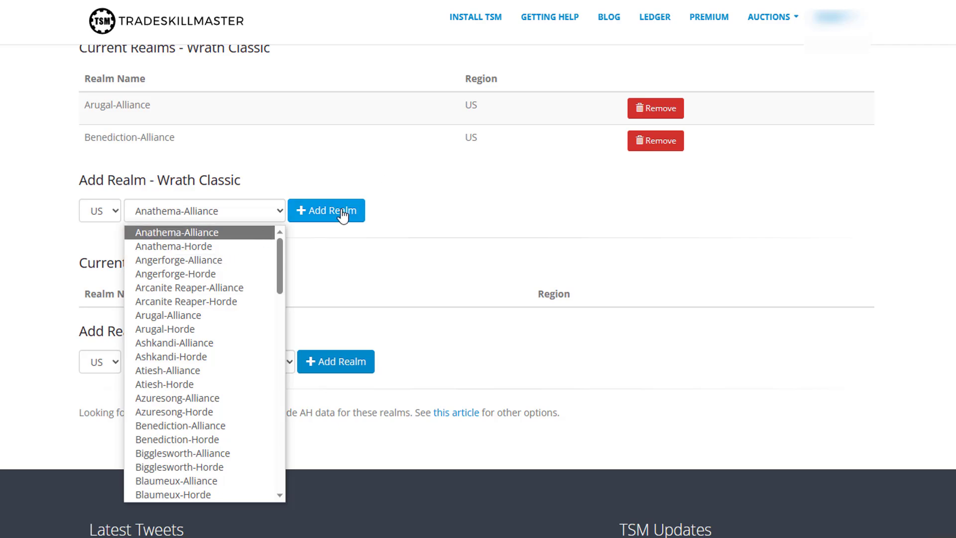
pyautogui.click(471, 211)
pyautogui.scroll(10, 471, 212)
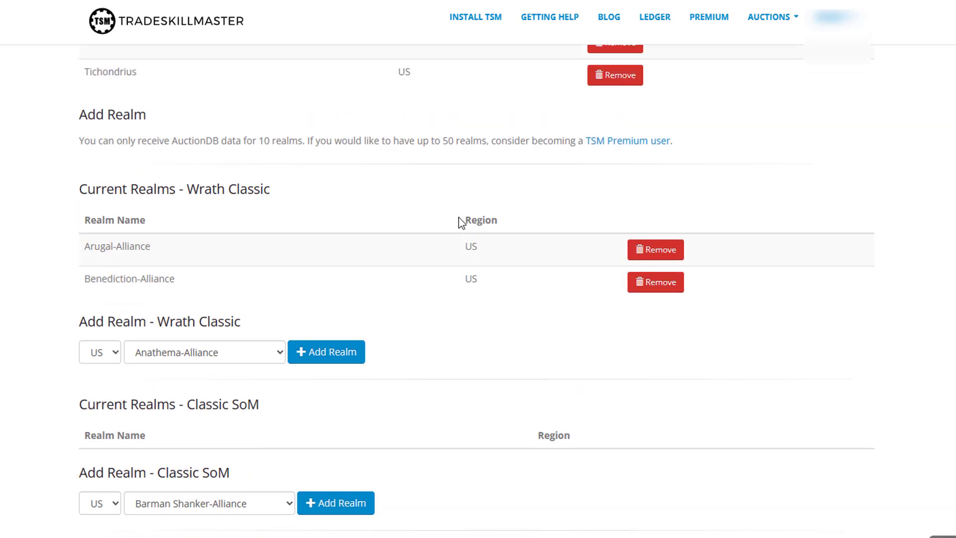
pyautogui.scroll(-3, 158, 247)
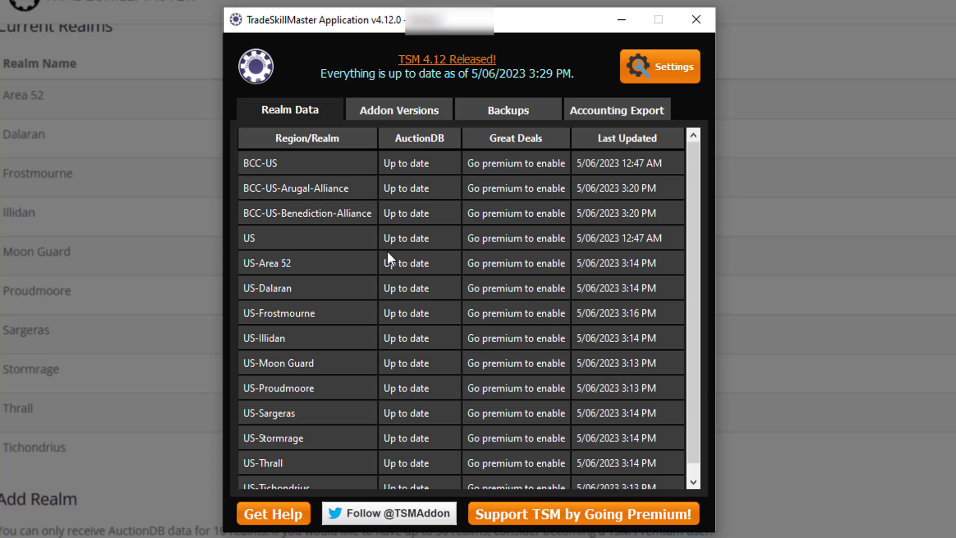
# Step: Scroll to the end of the Realm Data list to confirm every selected realm is up to date
pyautogui.scroll(-1, 269, 283)
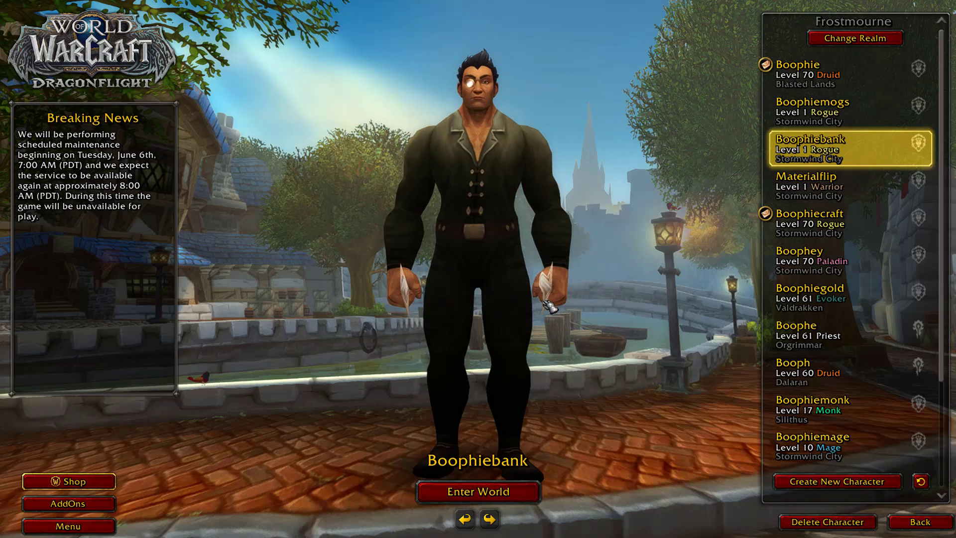
# Step: Keep TradeSkillMaster and TradeSkillMaster_AppHelper enabled in AddOns, then enter the world
pyautogui.click(67, 503)
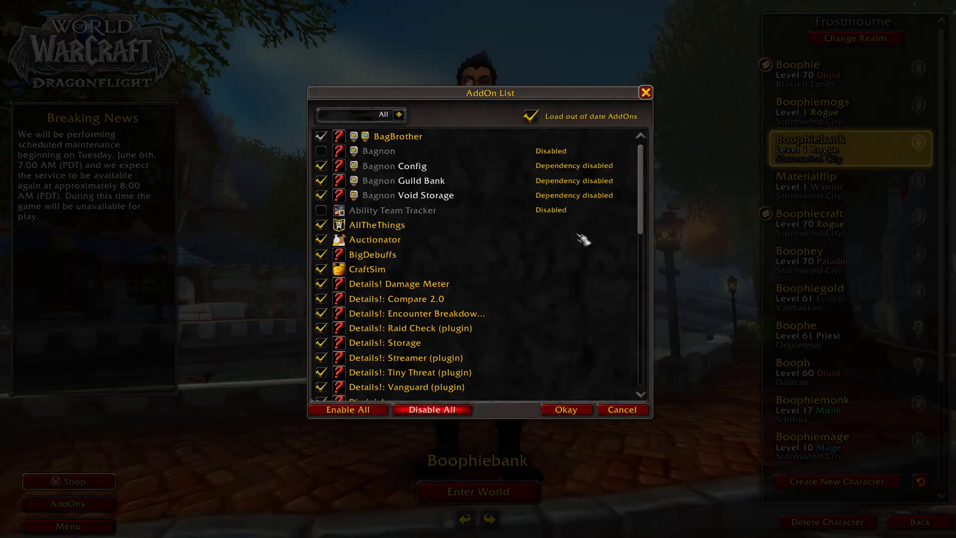
pyautogui.moveTo(646, 193); pyautogui.dragTo(653, 368)
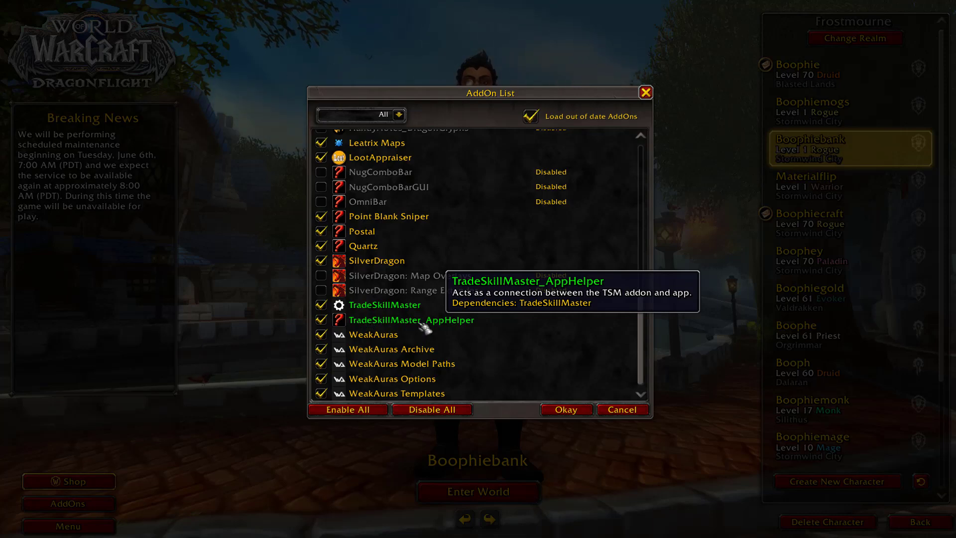
pyautogui.click(322, 305)
pyautogui.click(321, 304)
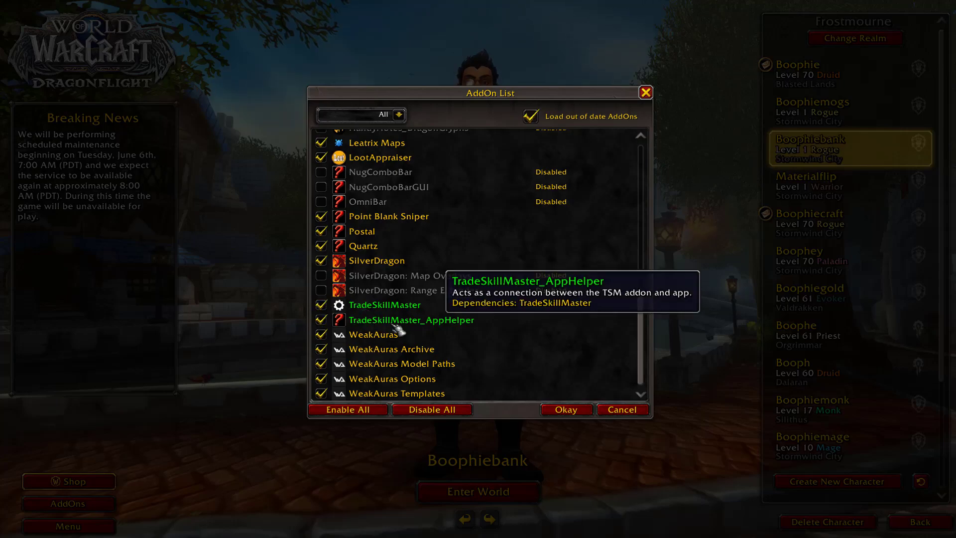
pyautogui.click(567, 409)
pyautogui.press('Return')
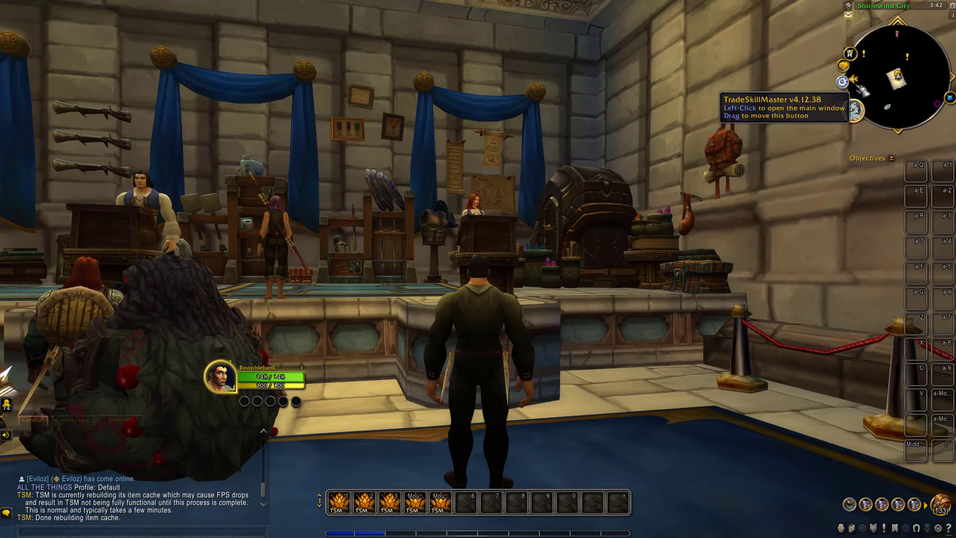
pyautogui.click(846, 86)
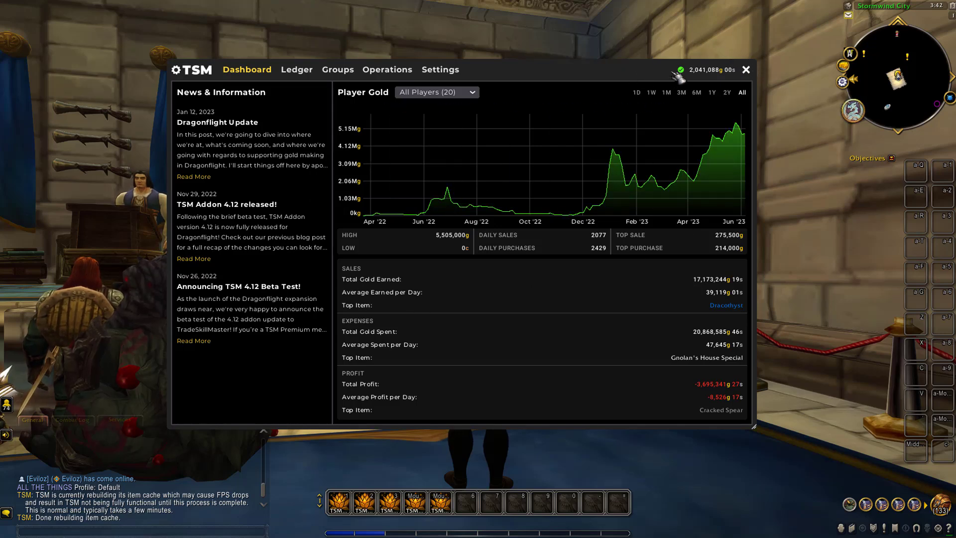
pyautogui.moveTo(684, 74)
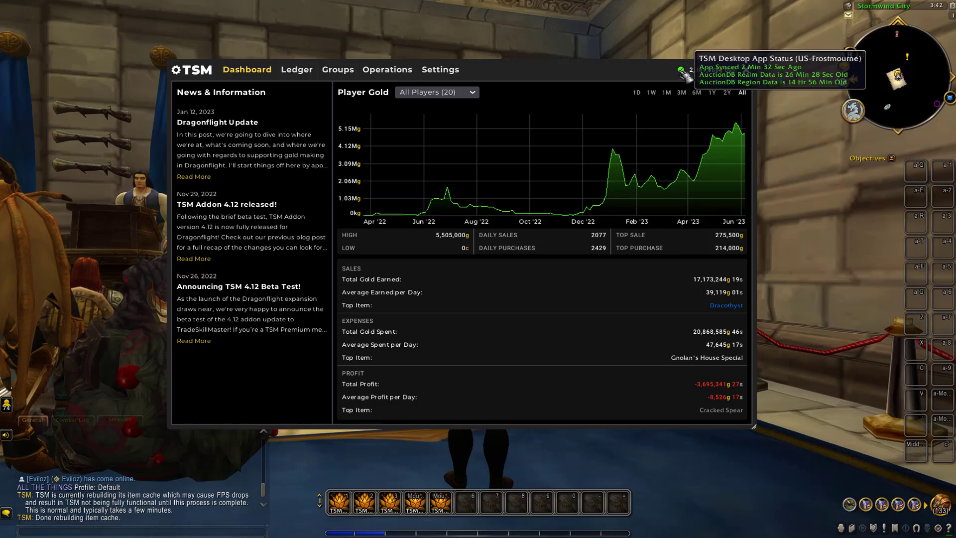
pyautogui.click(747, 70)
pyautogui.moveTo(704, 331); pyautogui.dragTo(473, 329)
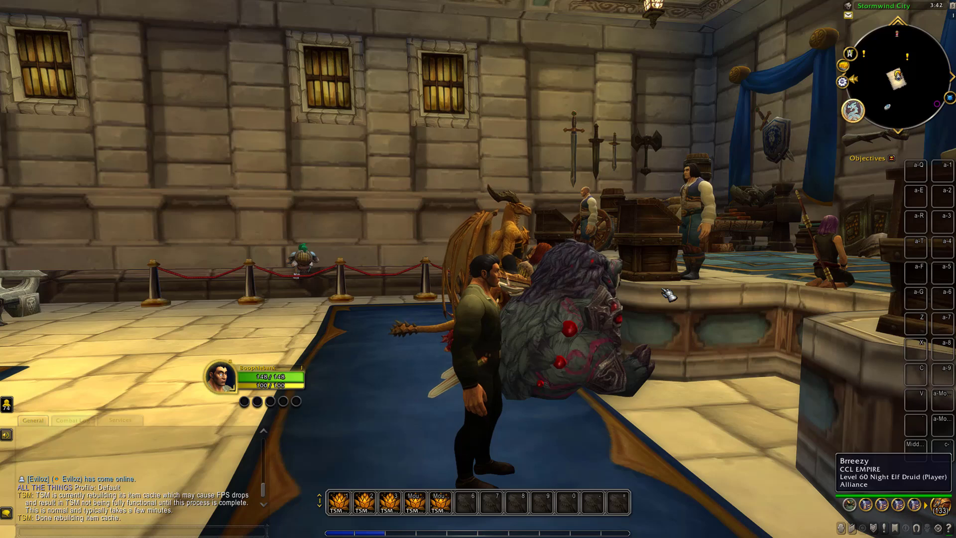
# Step: Reopen the TSM dashboard from the minimap button to see Player Gold and profit totals
pyautogui.click(842, 83)
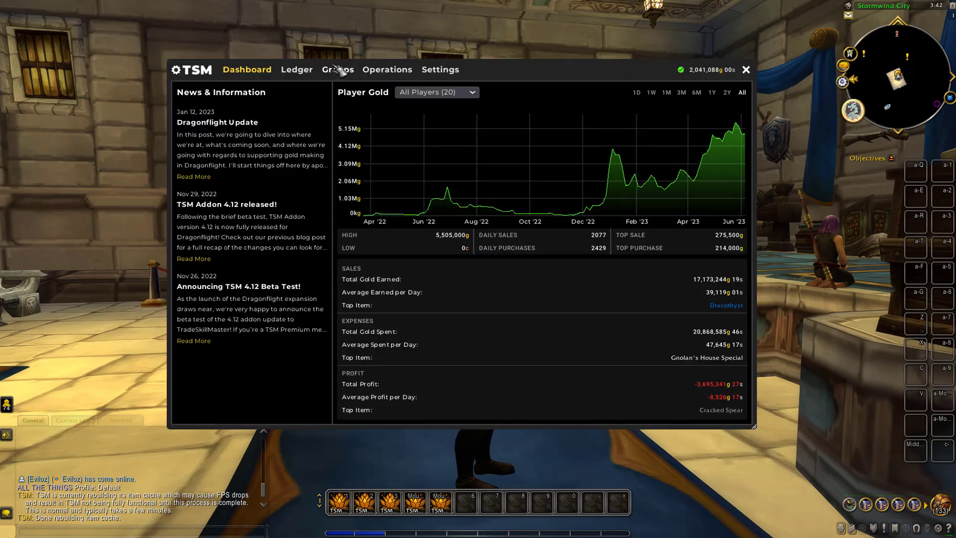